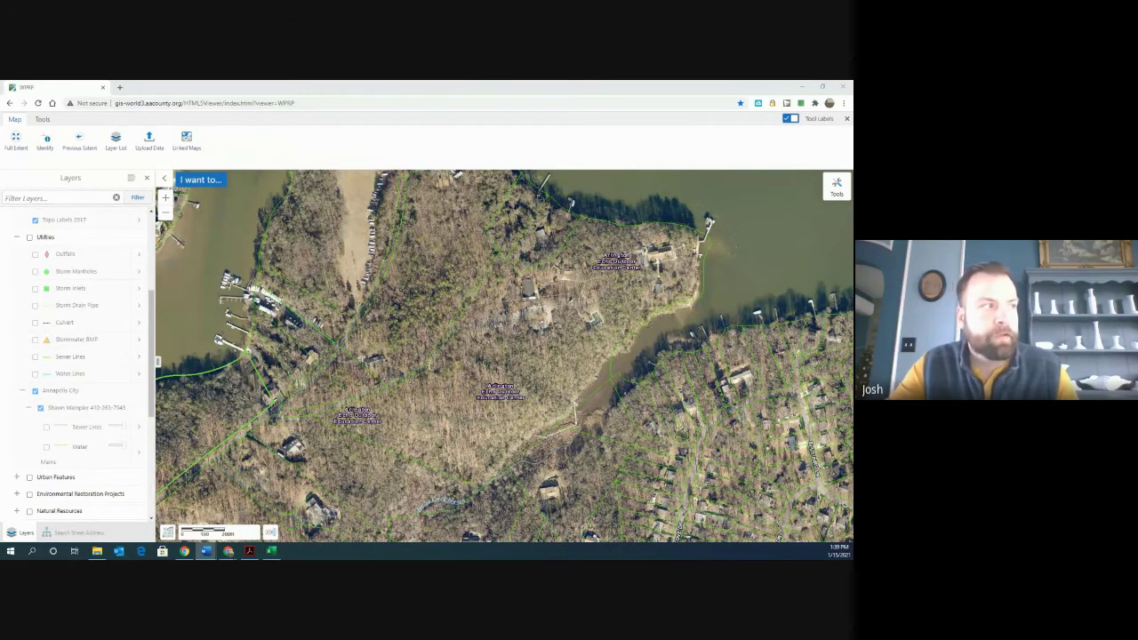
Replace the layer list with the Find Address street search panel from the 'I want to...' menu.
click(200, 180)
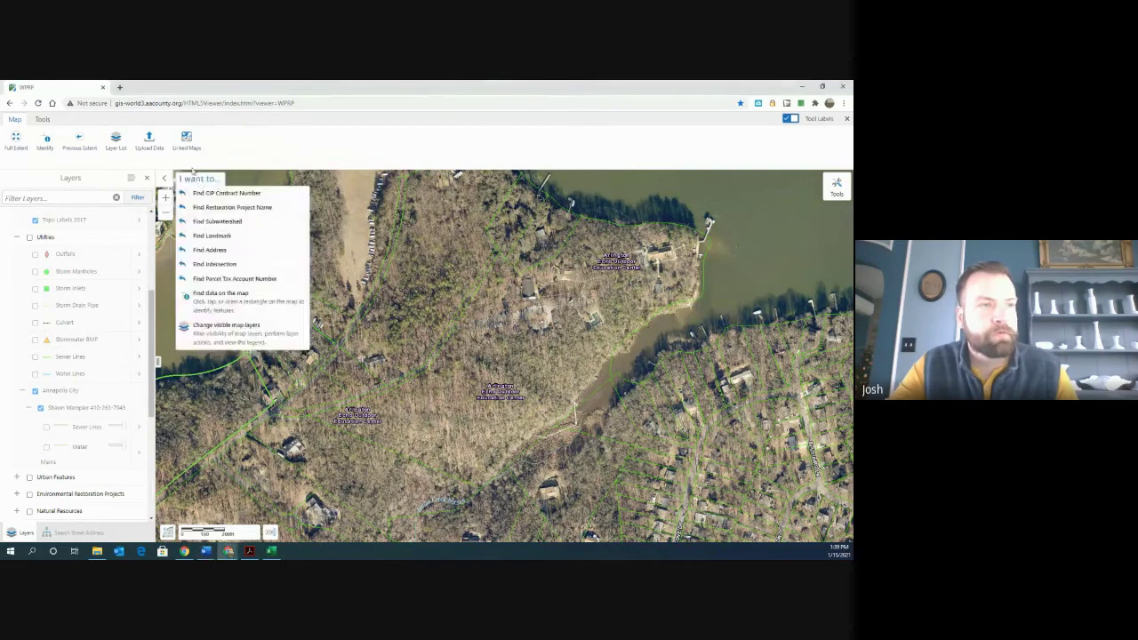
click(249, 239)
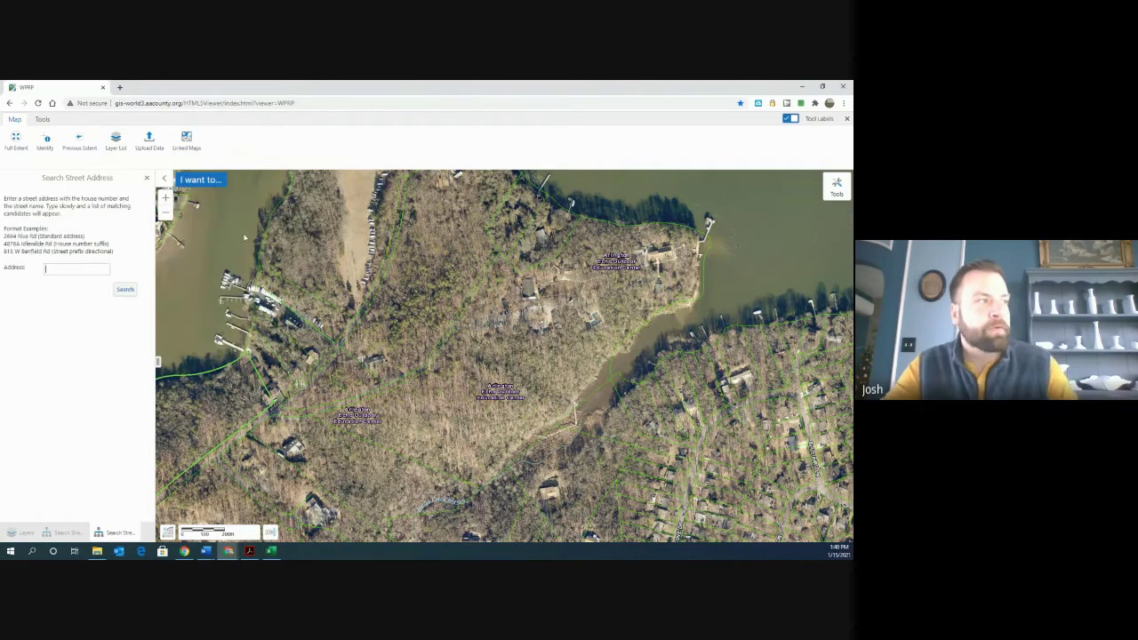
Search for the address '2002 ANNAPOLIS MALL, 21401' picked from the suggestion list.
click(97, 267)
text(2002 annapli)
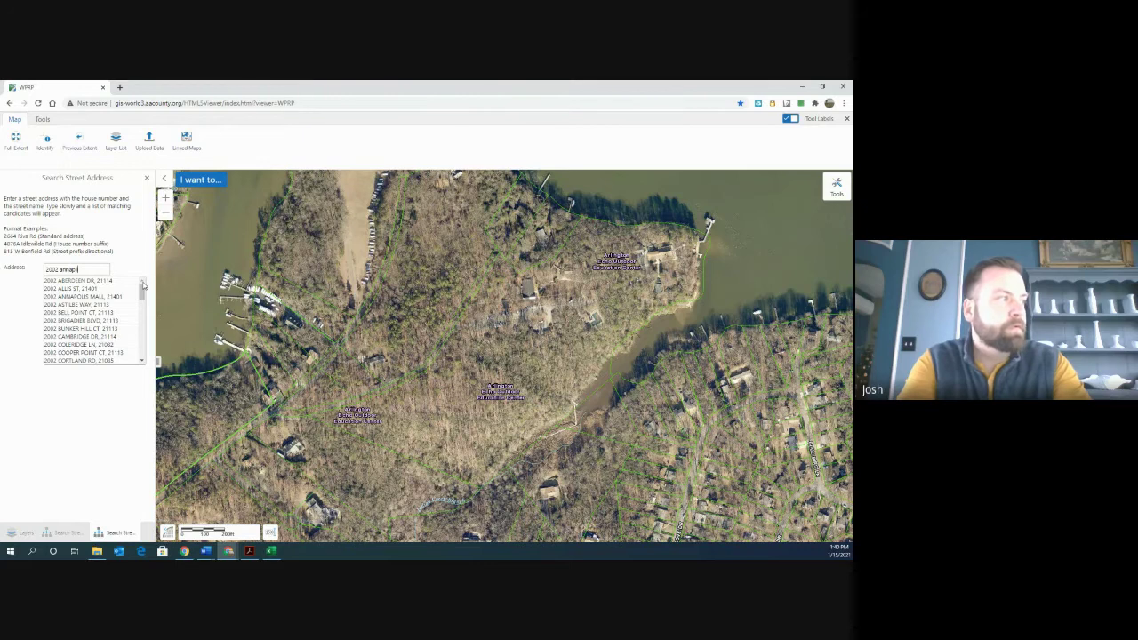
key(BackSpace)
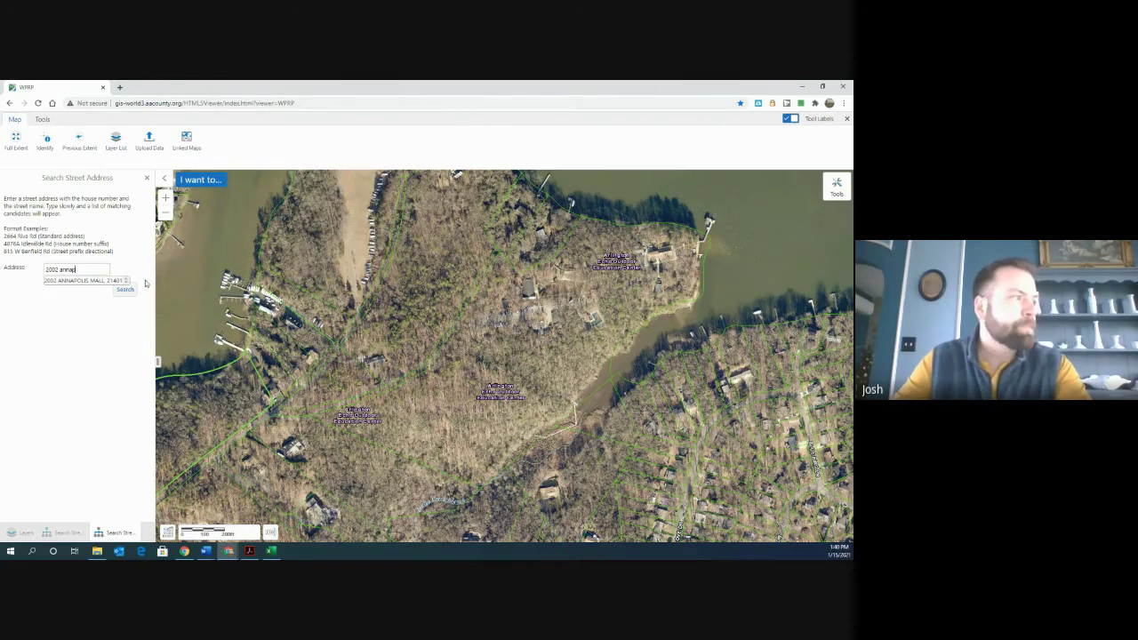
click(98, 281)
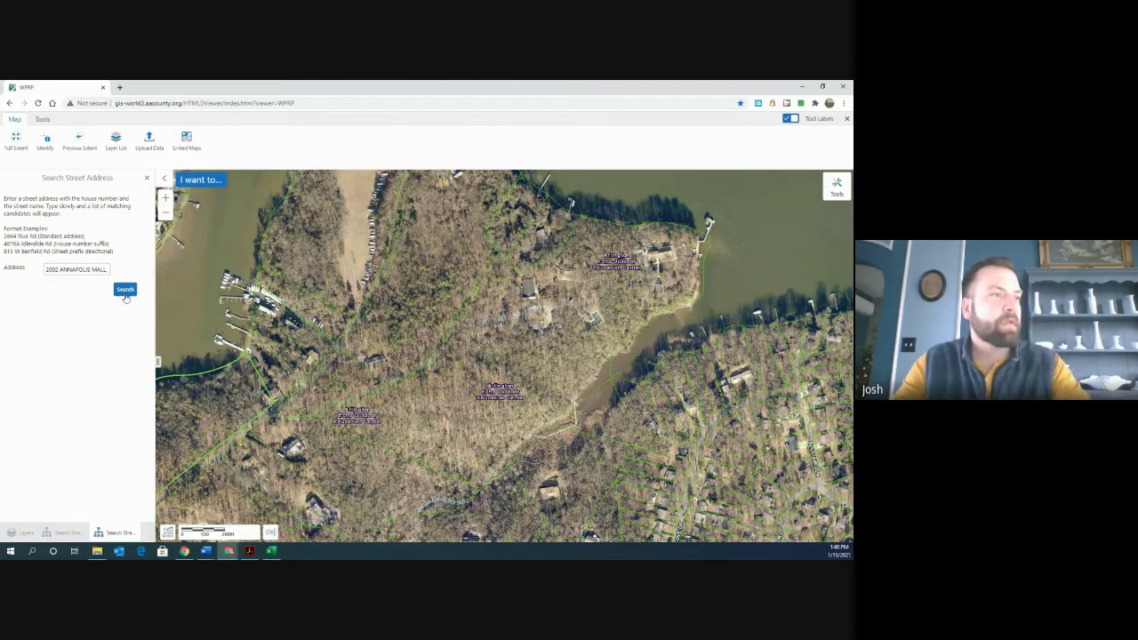
click(124, 290)
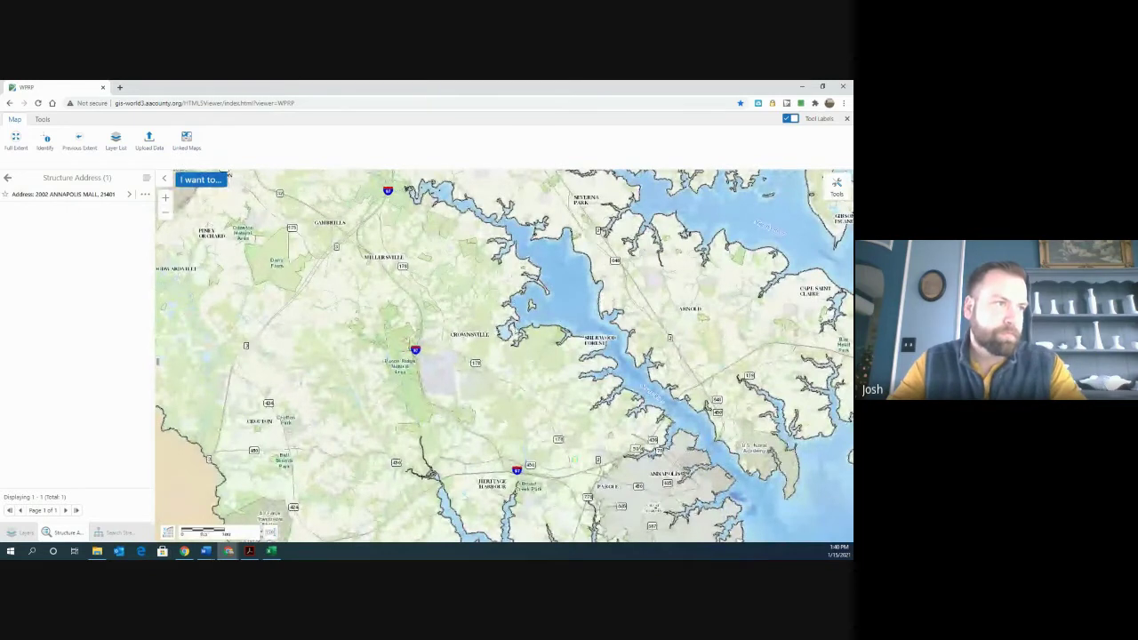
Zoom and pan the map to street-level aerial imagery centred on Annapolis Mall in Parole.
scroll(512, 328, down, 2)
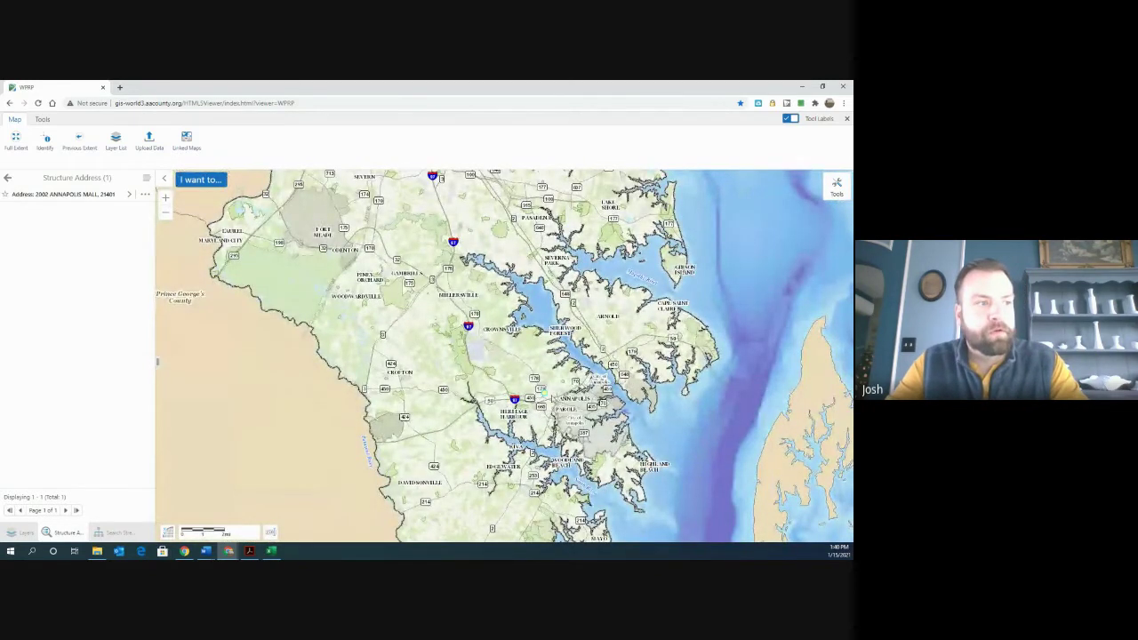
scroll(546, 399, up, 5)
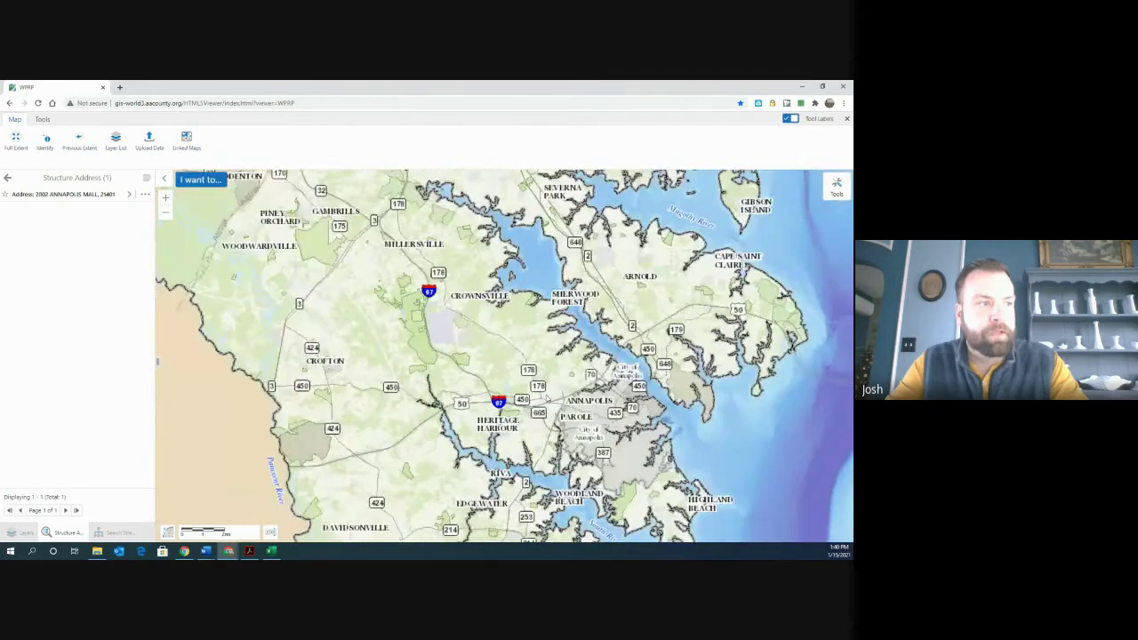
scroll(545, 399, up, 3)
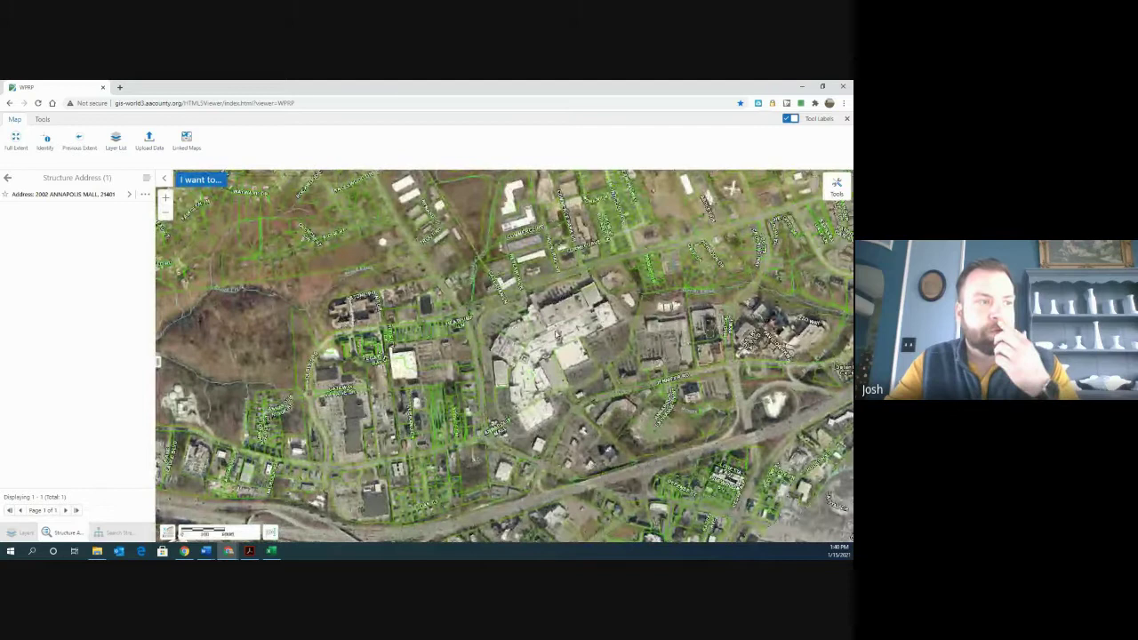
drag(563, 325, 456, 365)
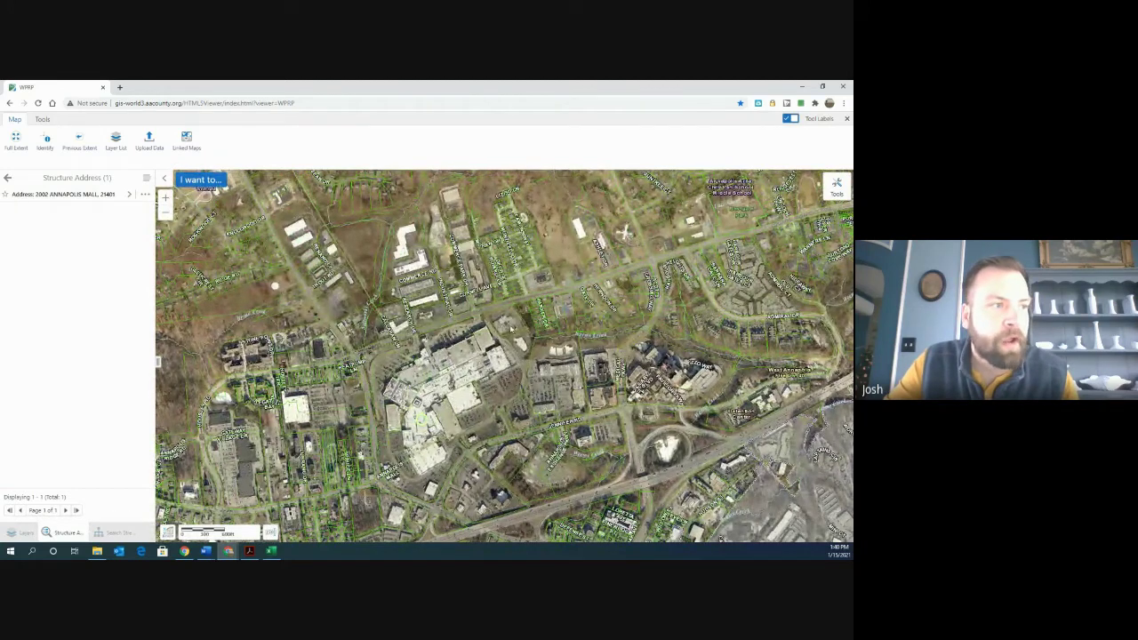
scroll(512, 329, up, 3)
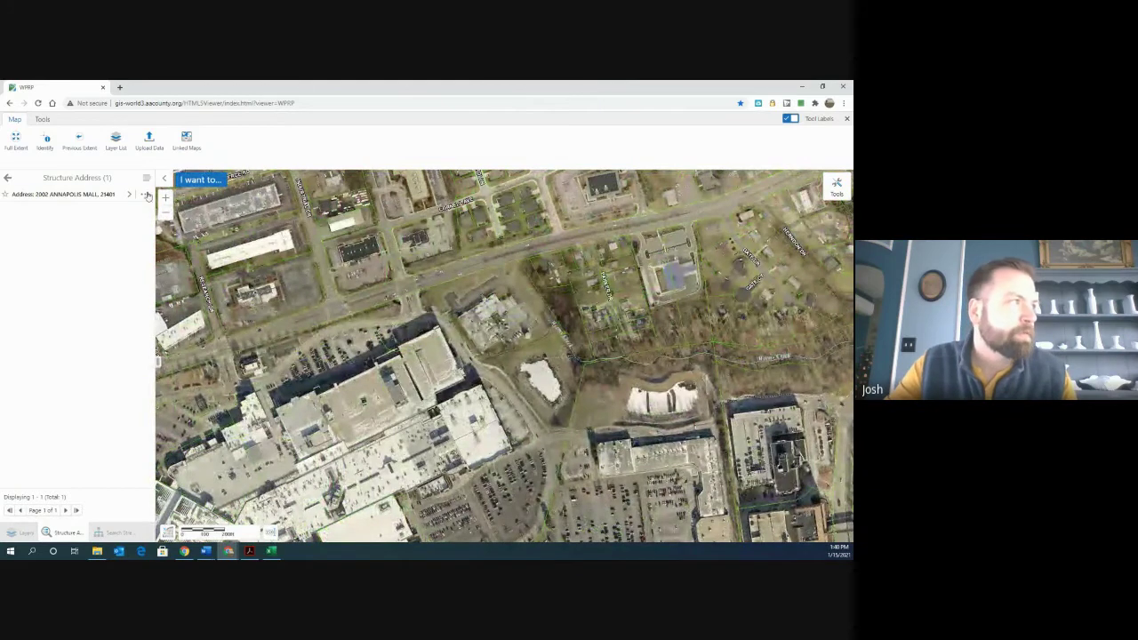
Turn on Utilities: outfalls, storm manholes, inlets, drain pipes, culverts, stormwater BMPs, sewer and water lines.
click(117, 142)
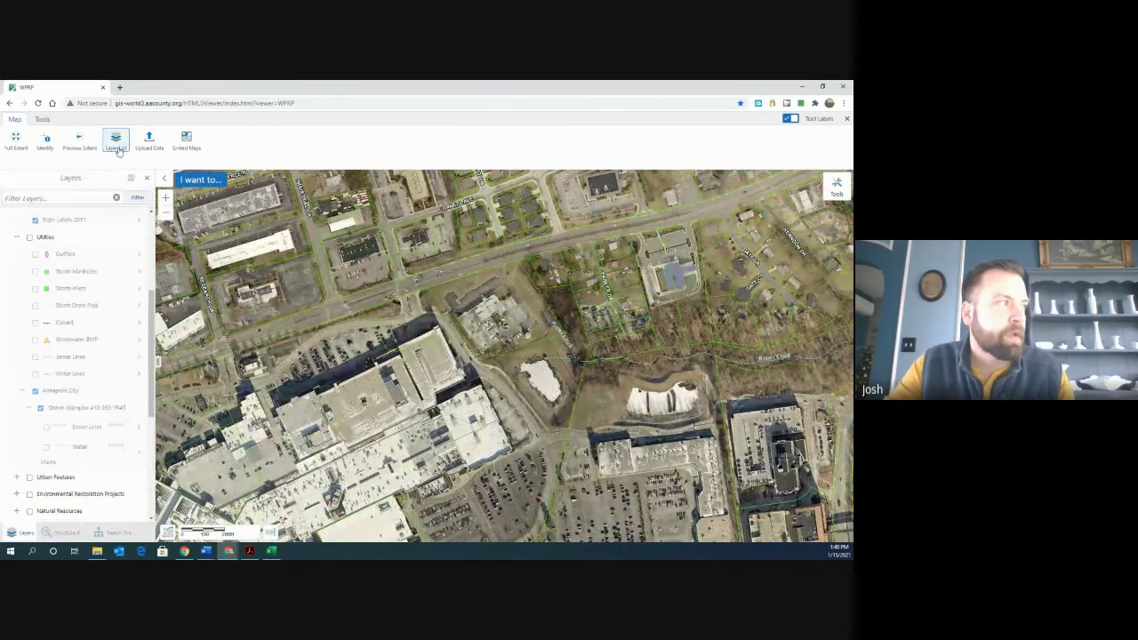
click(28, 237)
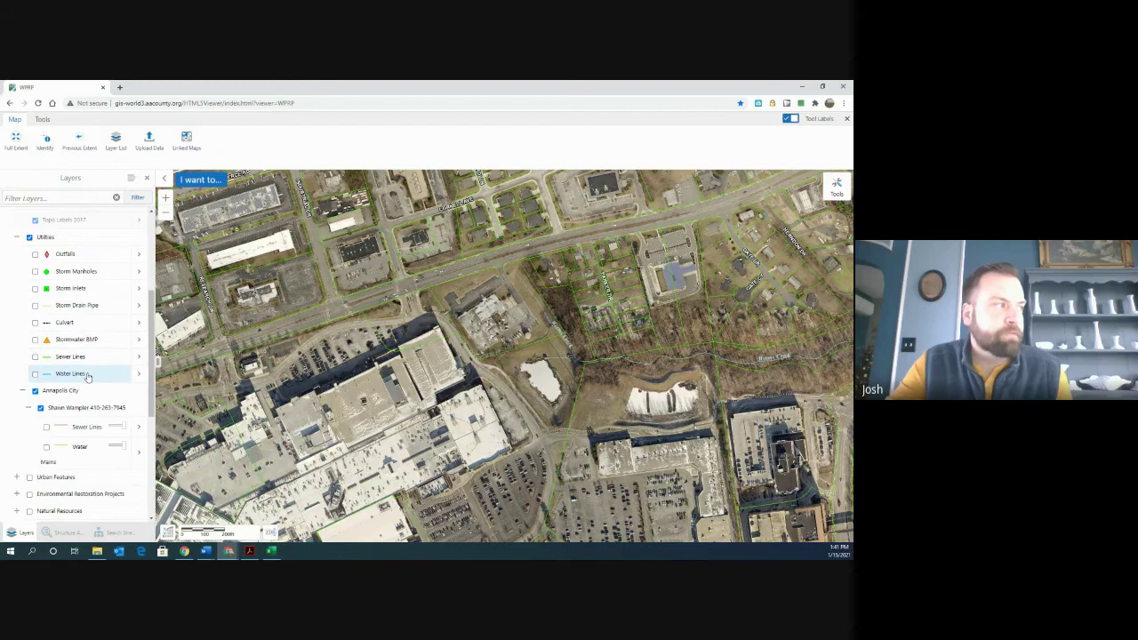
click(35, 255)
click(34, 272)
click(34, 288)
click(35, 305)
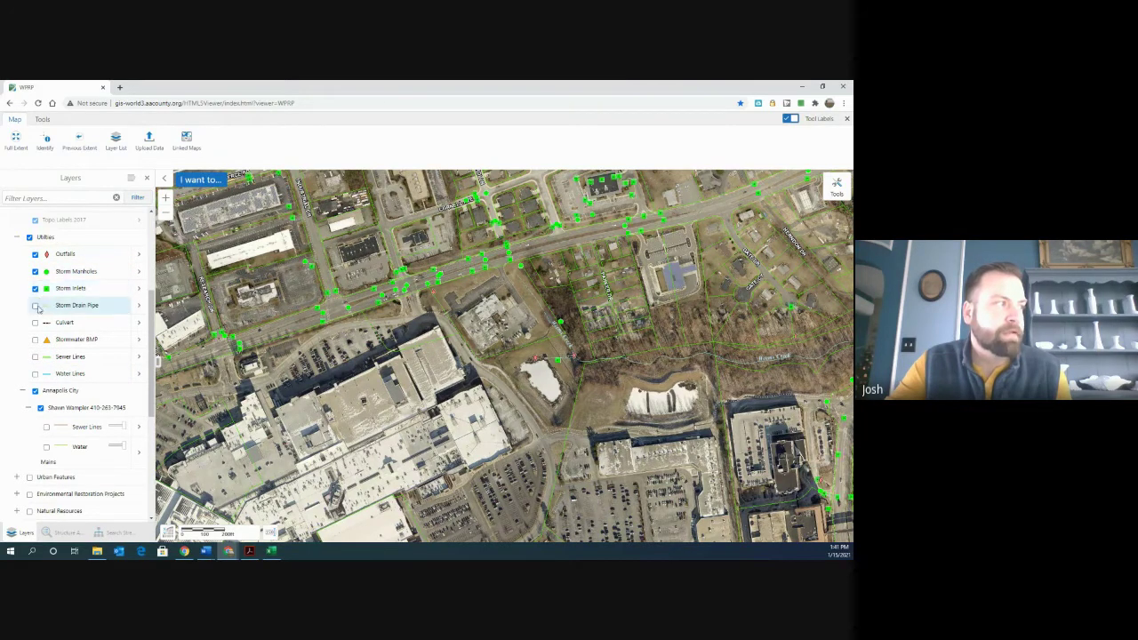
click(35, 322)
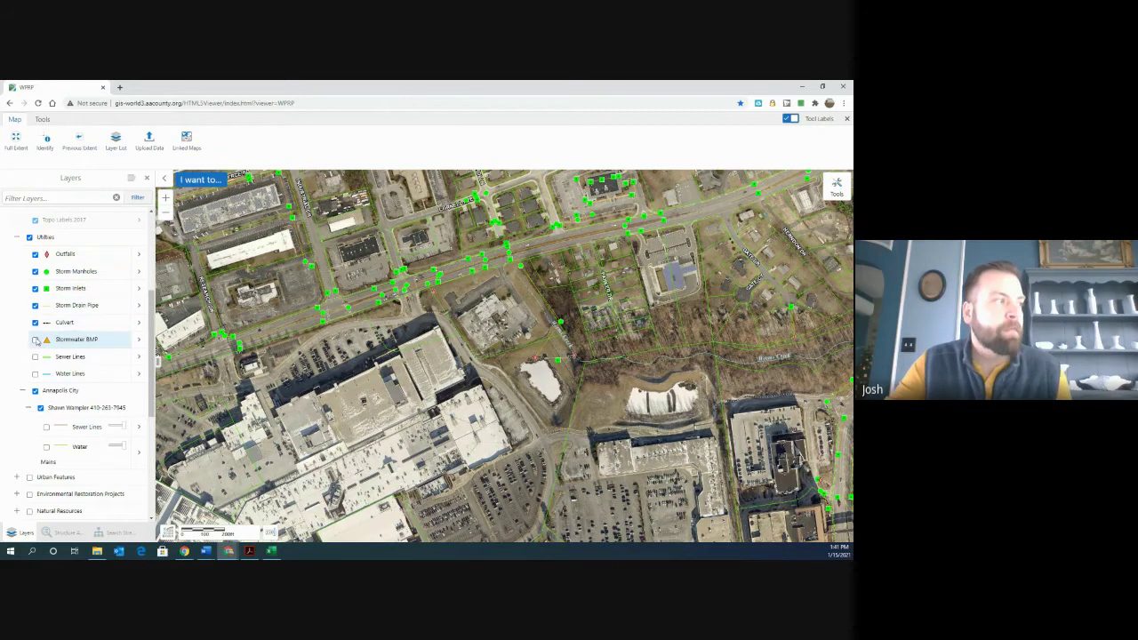
click(35, 340)
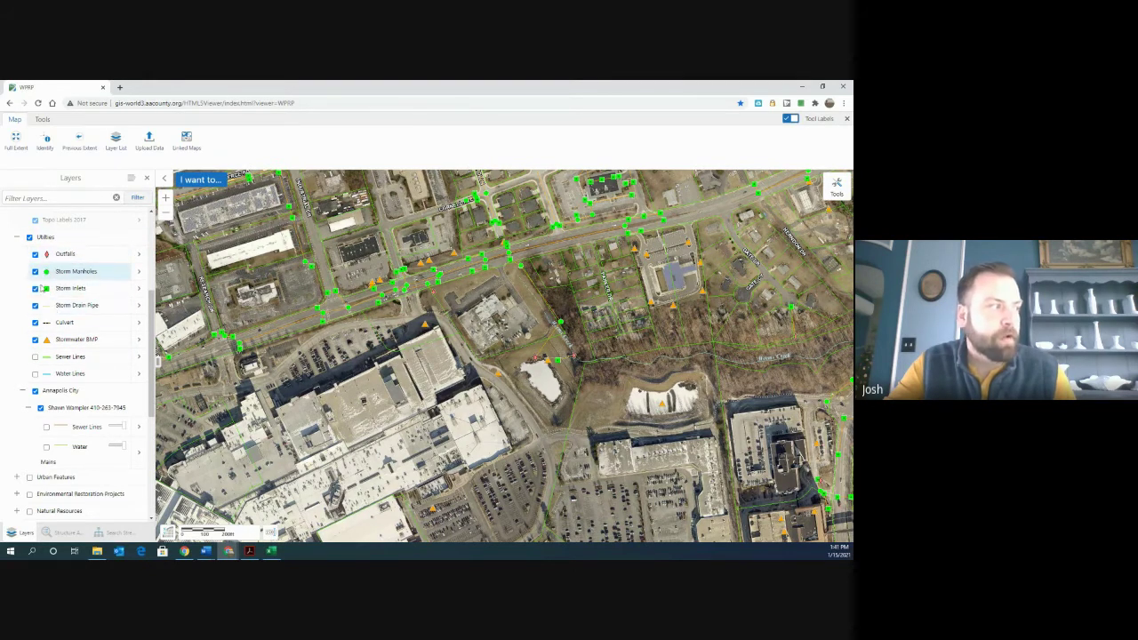
click(35, 356)
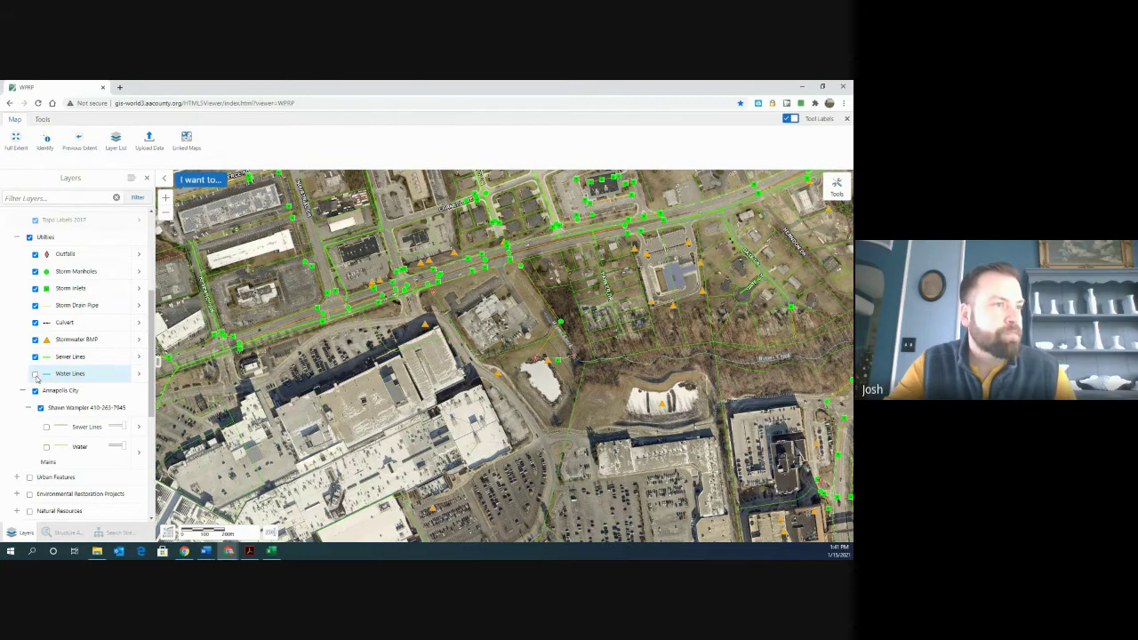
click(35, 374)
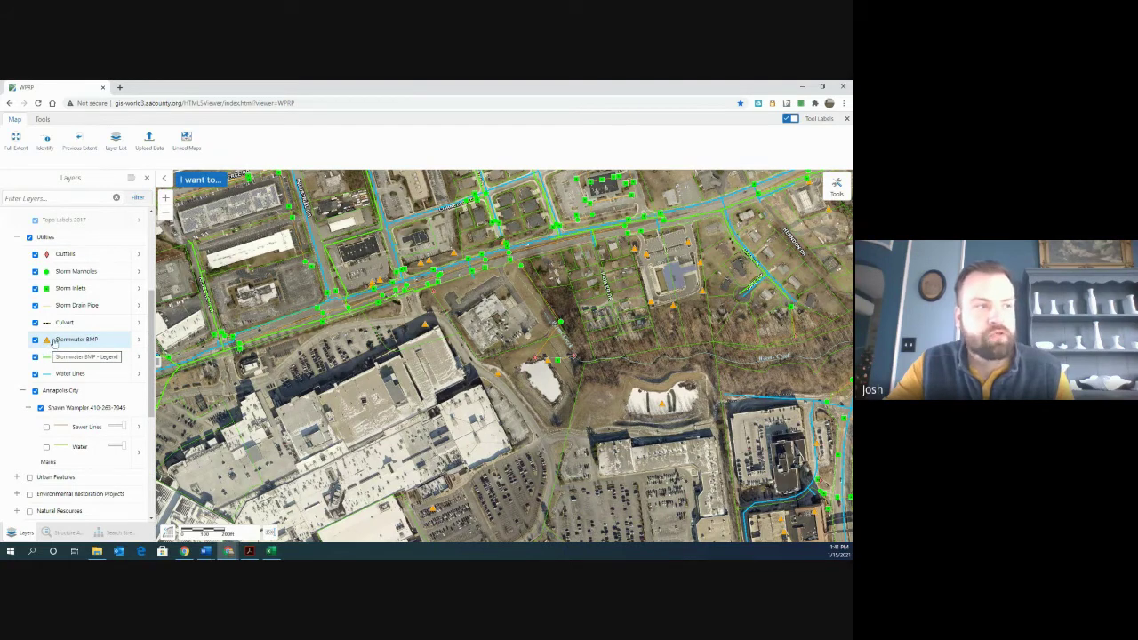
Zoom onto the Weems Creek pond and identify its edge, returning a Stormwater BMP and a parcel.
scroll(548, 364, up, 1)
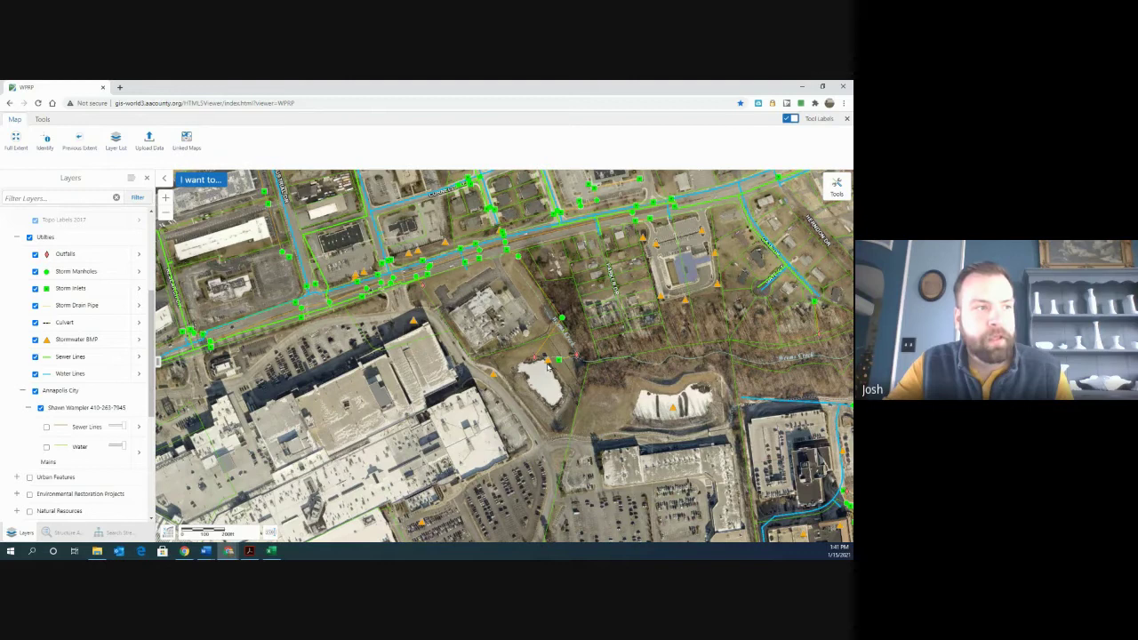
scroll(549, 365, up, 2)
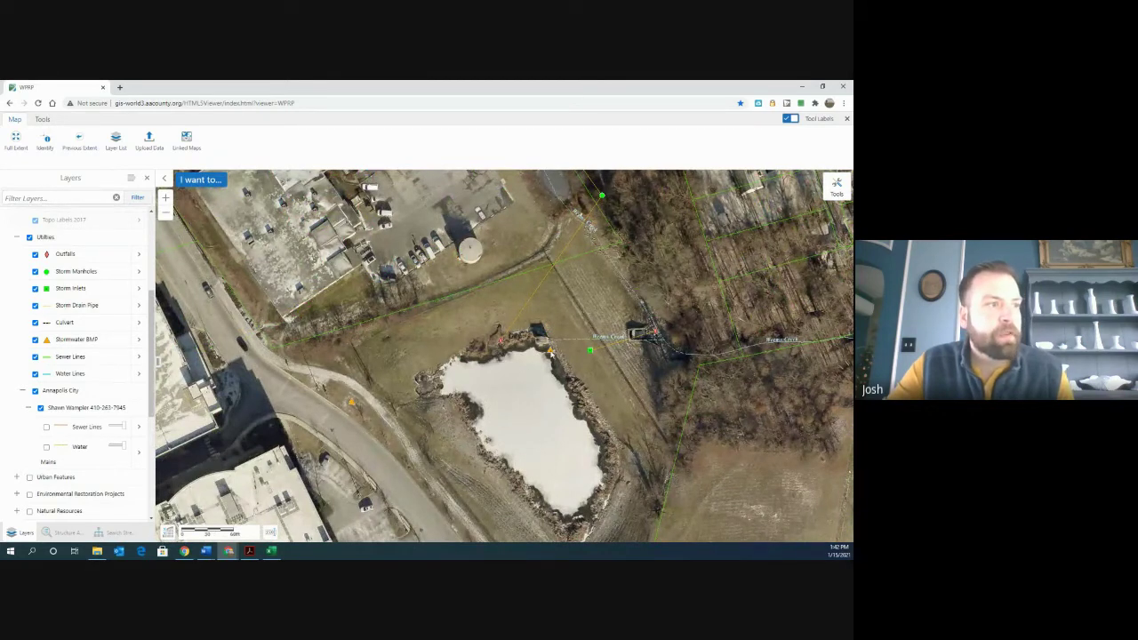
click(39, 150)
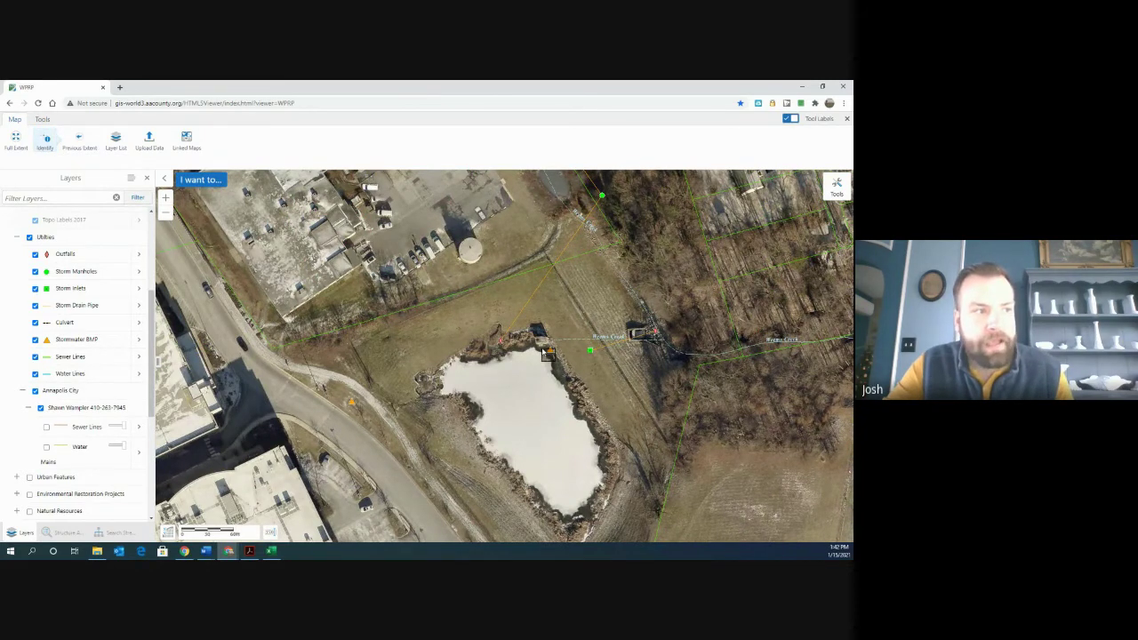
click(544, 345)
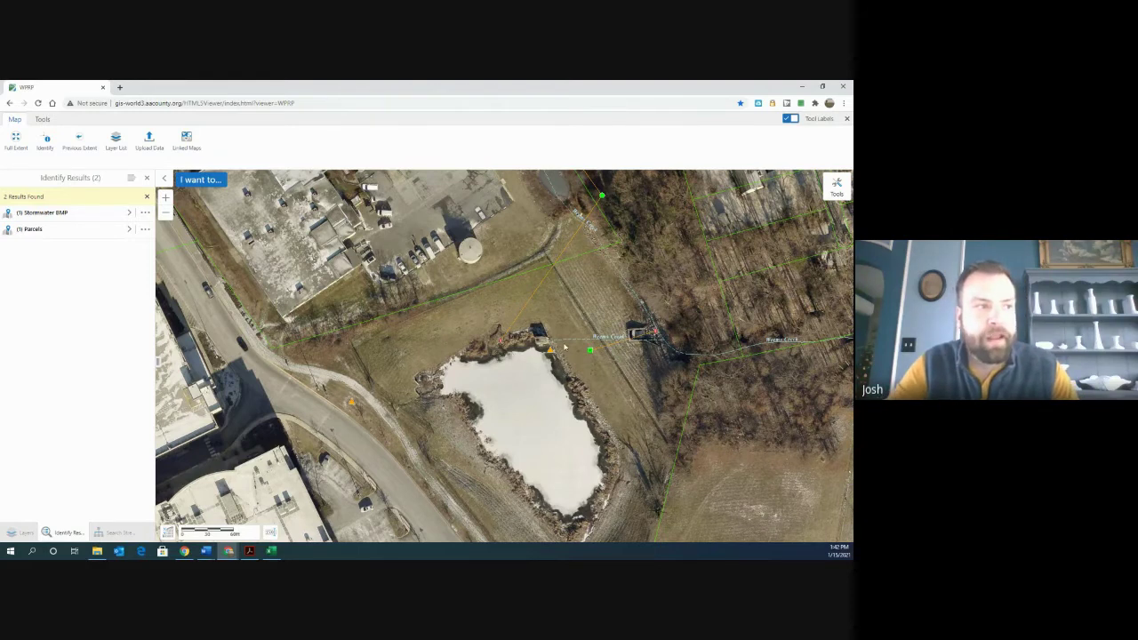
Open the Stormwater BMP details, highlighting 'Extended Detention Structure, Wet' and County maintenance, then recentre the pond.
click(55, 216)
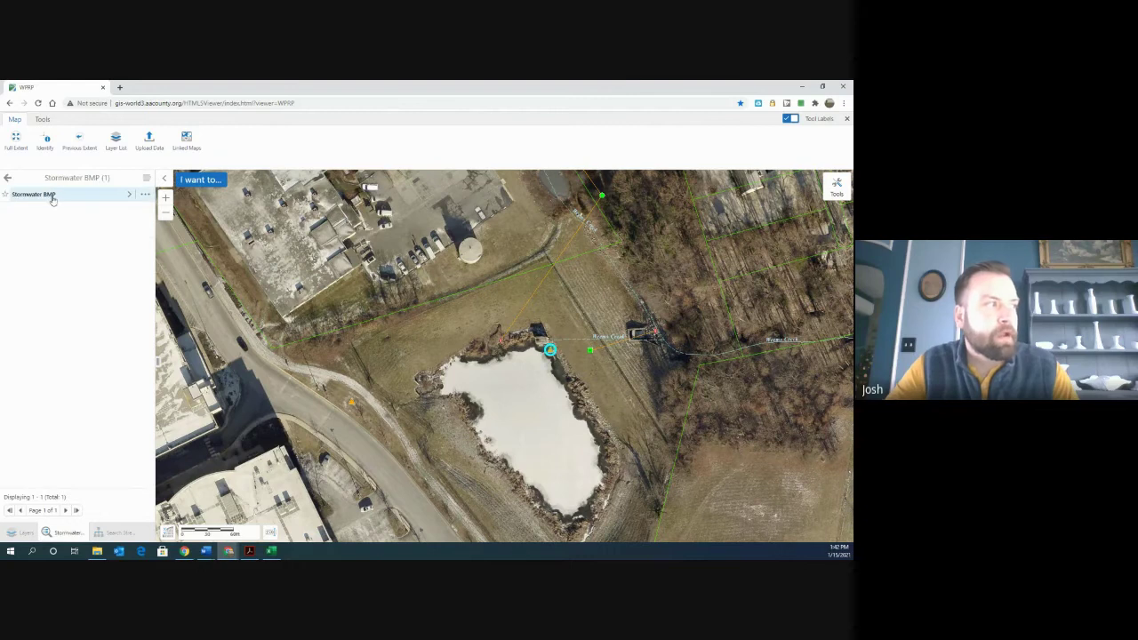
click(51, 197)
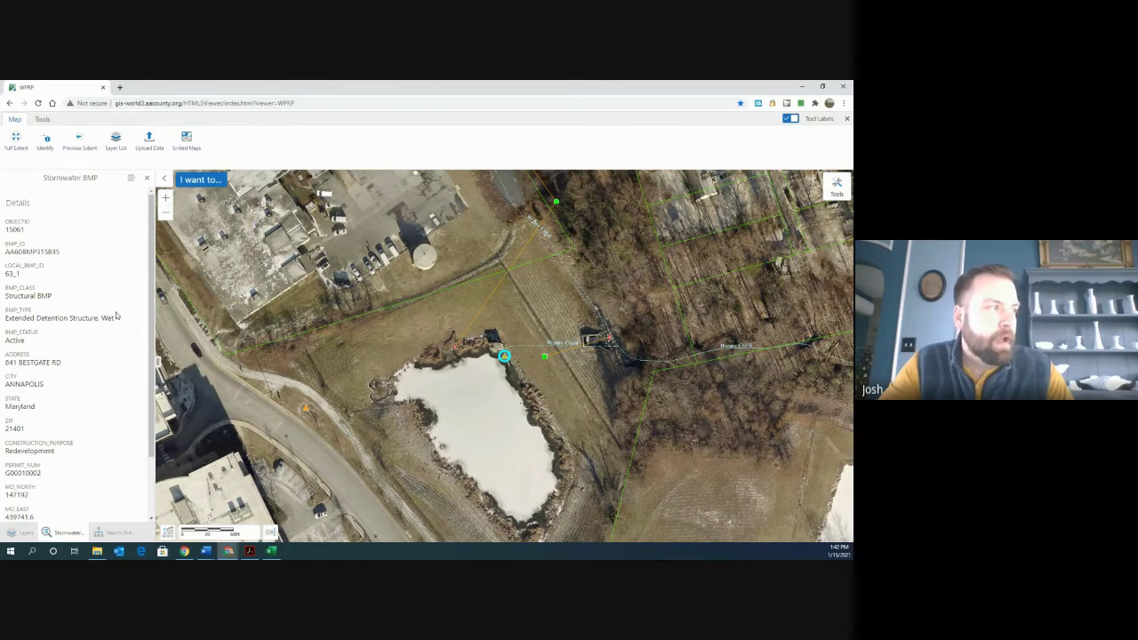
drag(17, 317, 6, 317)
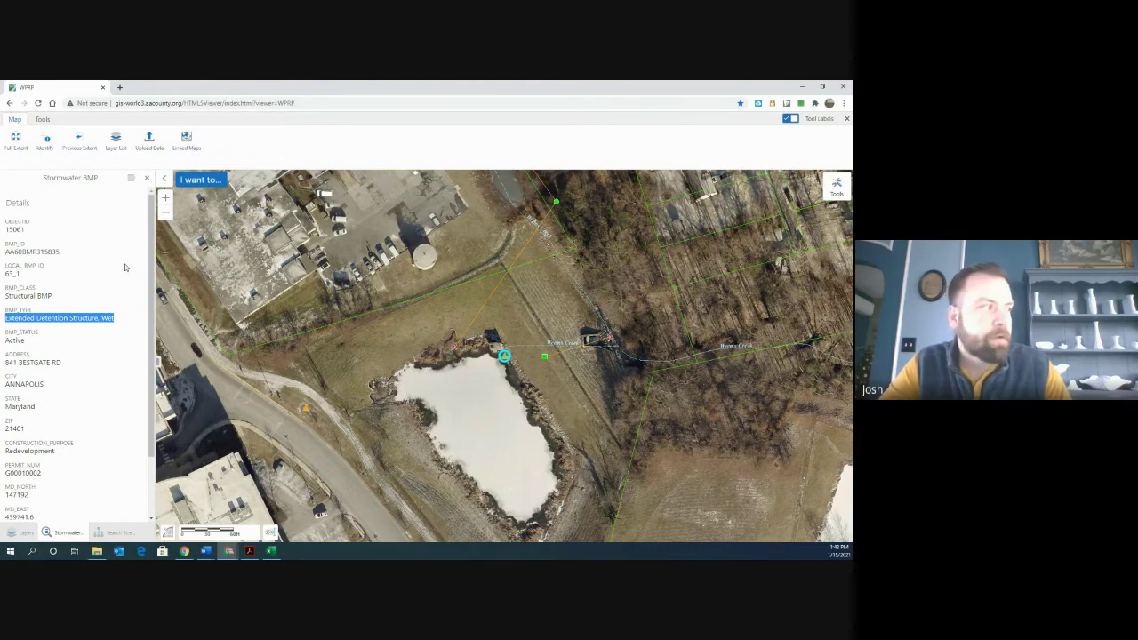
scroll(101, 307, down, 1)
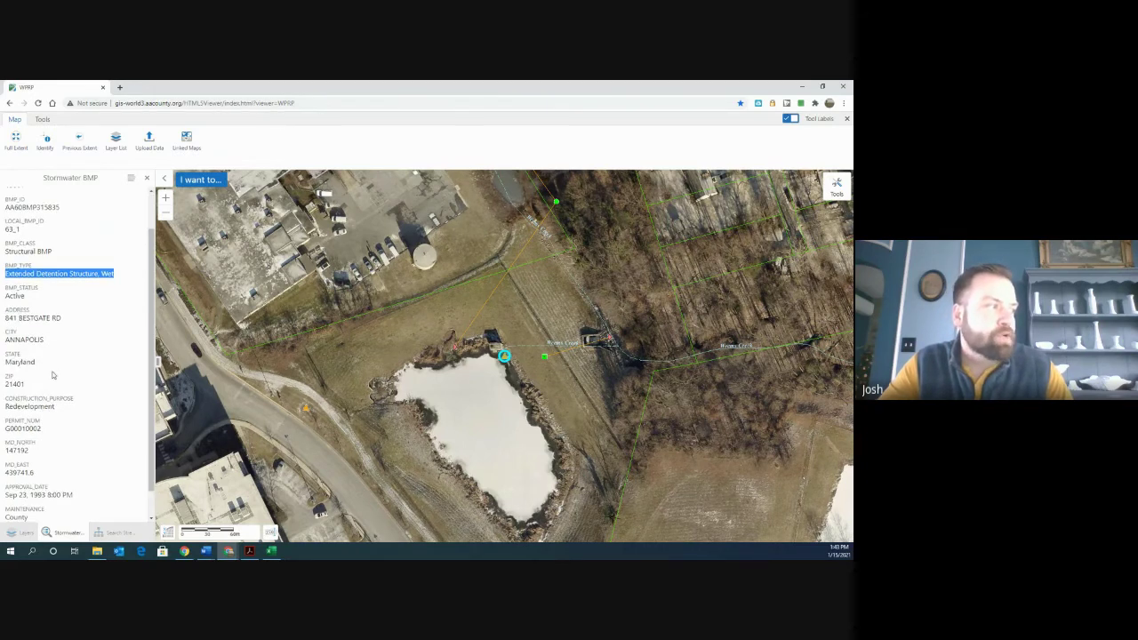
scroll(61, 350, down, 1)
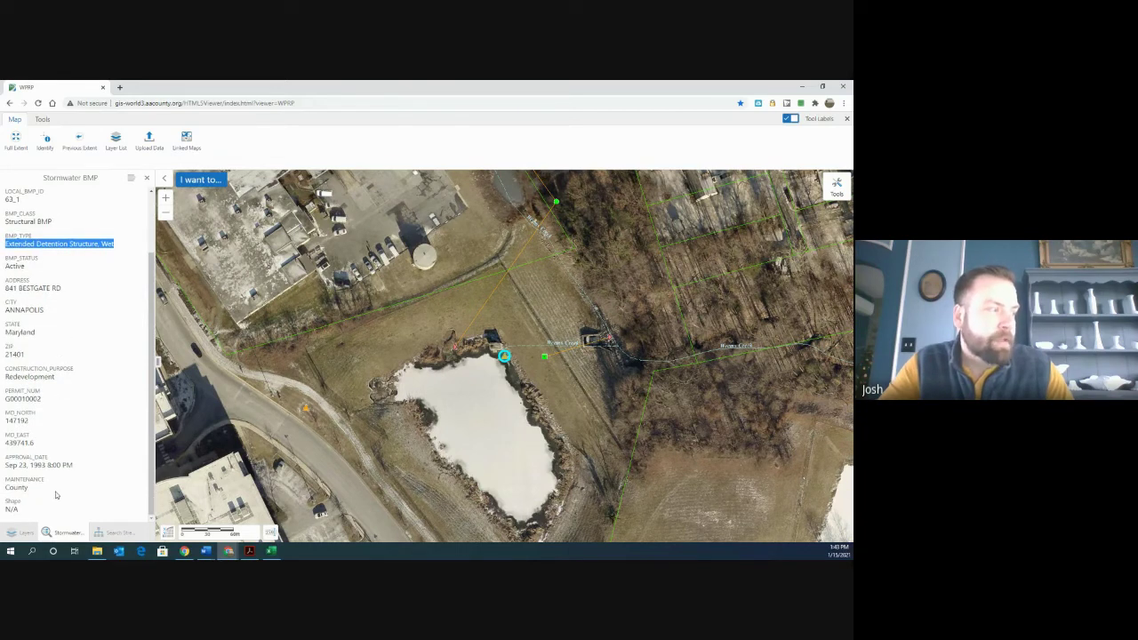
drag(36, 490, 3, 485)
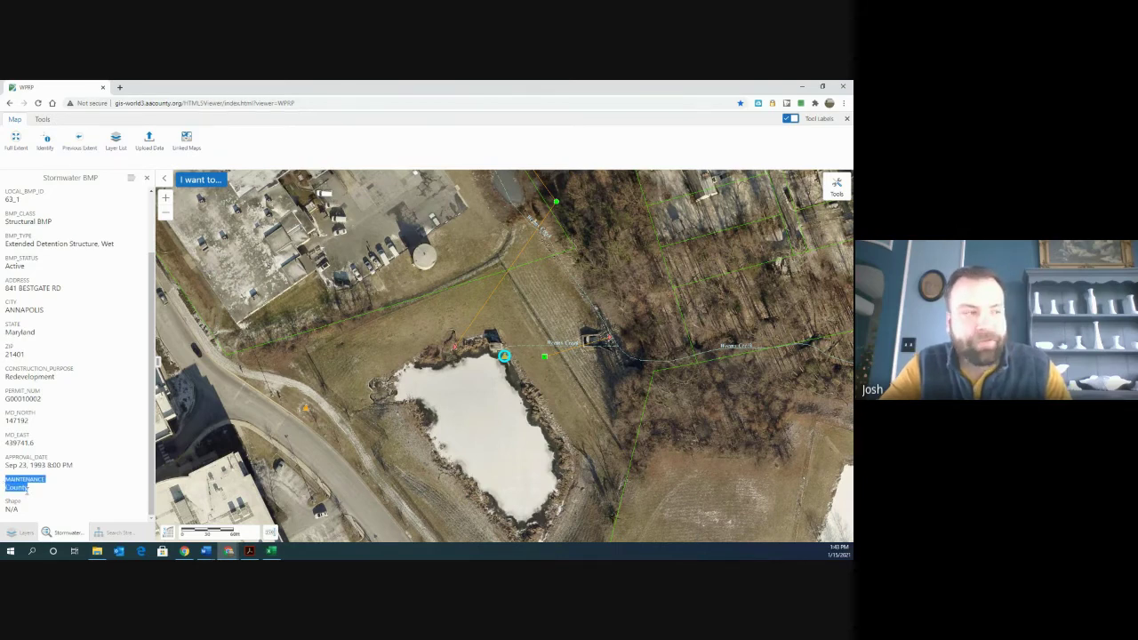
drag(456, 508, 448, 405)
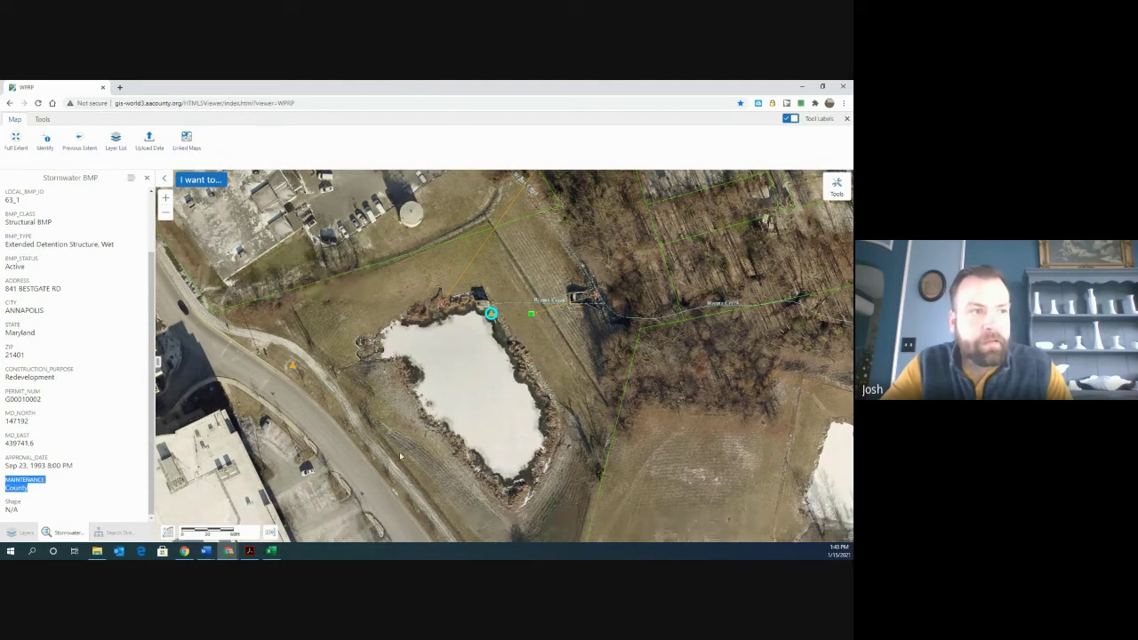